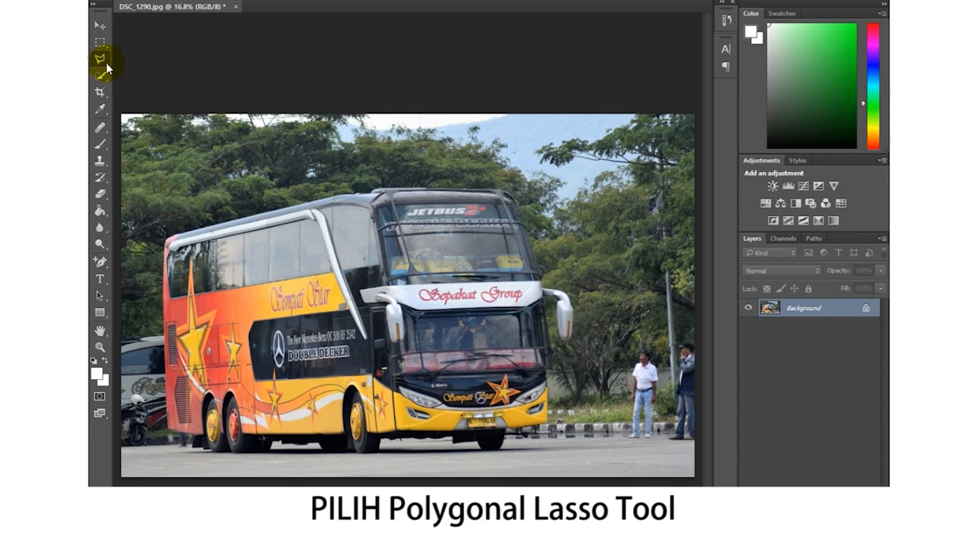
With the Polygonal Lasso tool, begin outlining the bus's lower body across the front below the windshield and along the front bumper's underside.
click(107, 68)
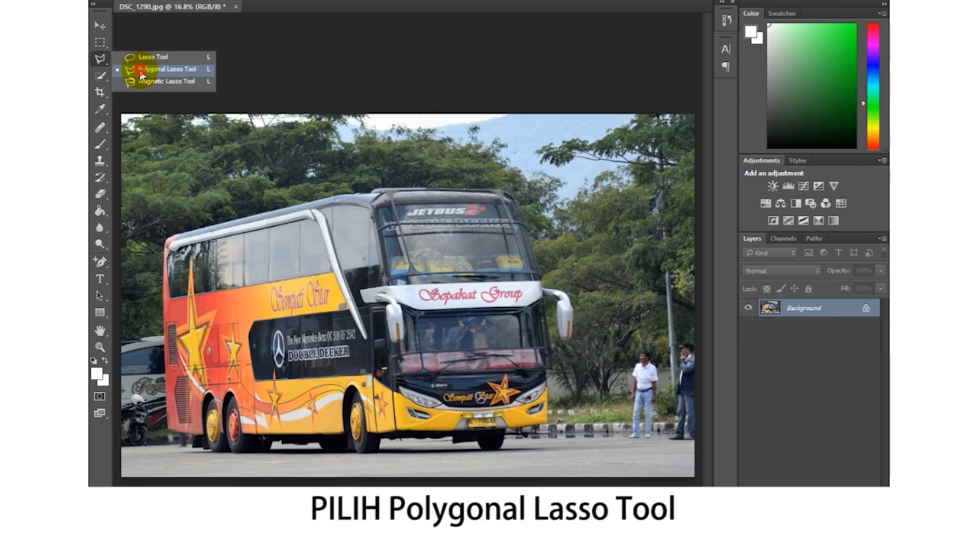
click(141, 74)
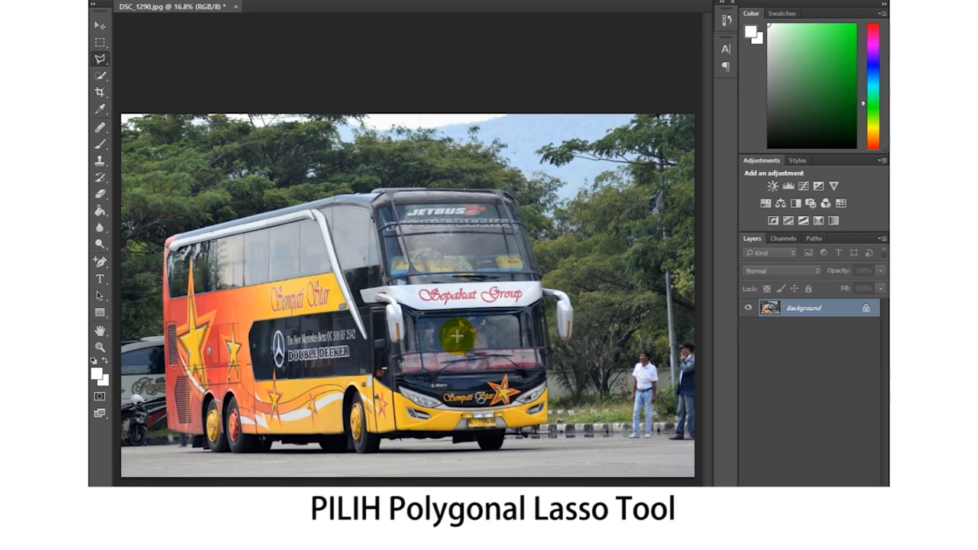
scroll(453, 336, up, 3)
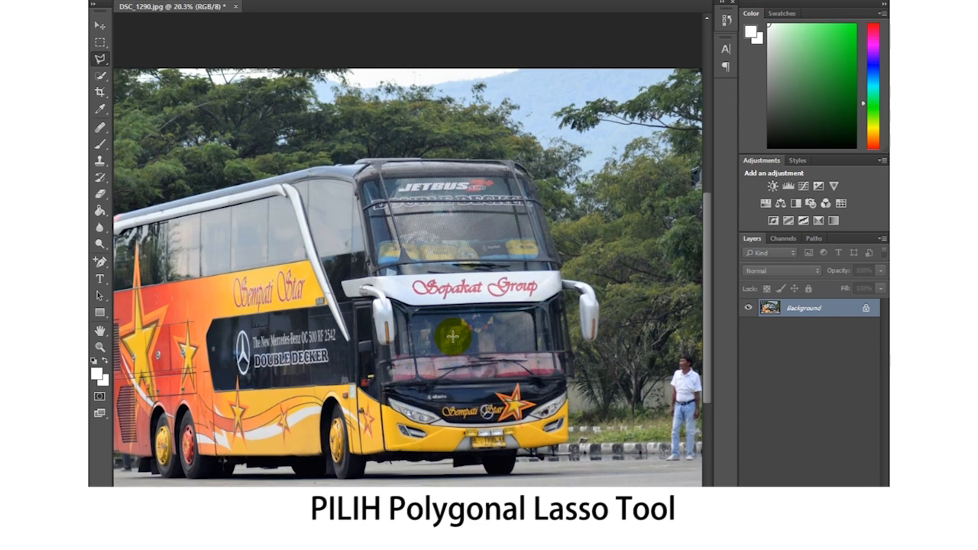
scroll(454, 336, up, 2)
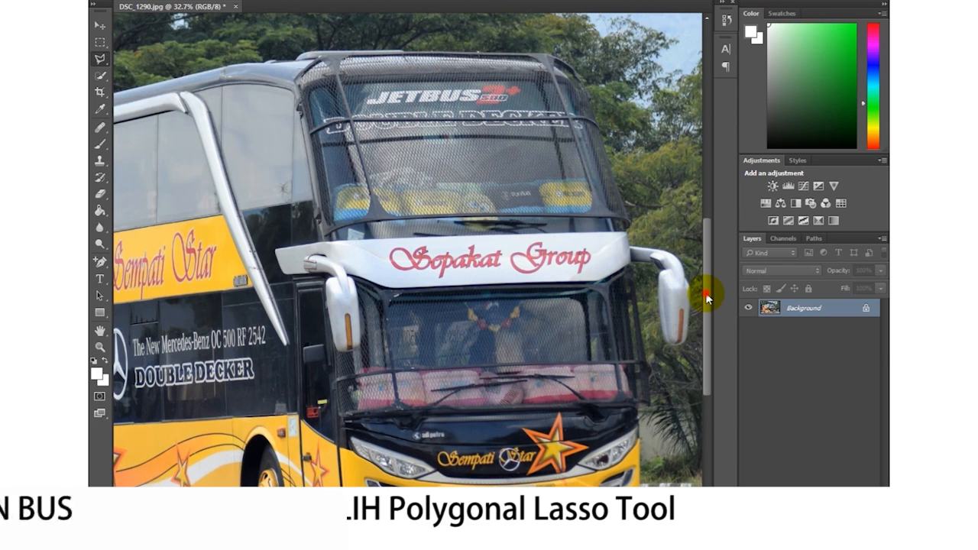
scroll(306, 301, up, 1)
click(314, 301)
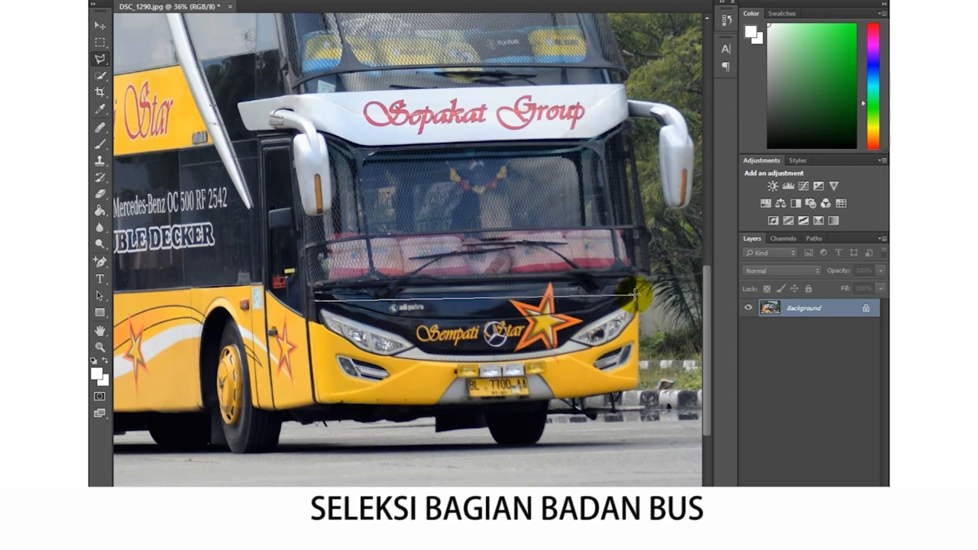
click(639, 290)
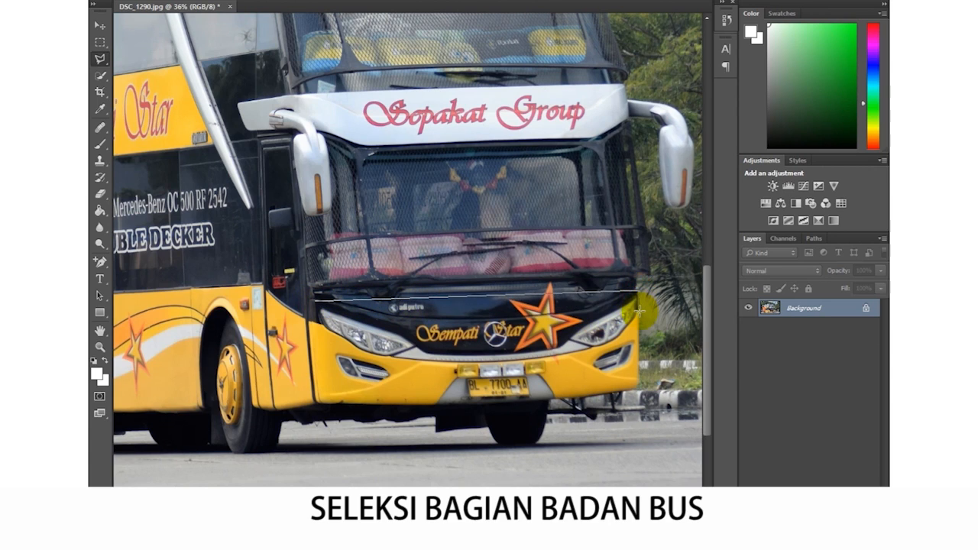
click(314, 301)
click(639, 290)
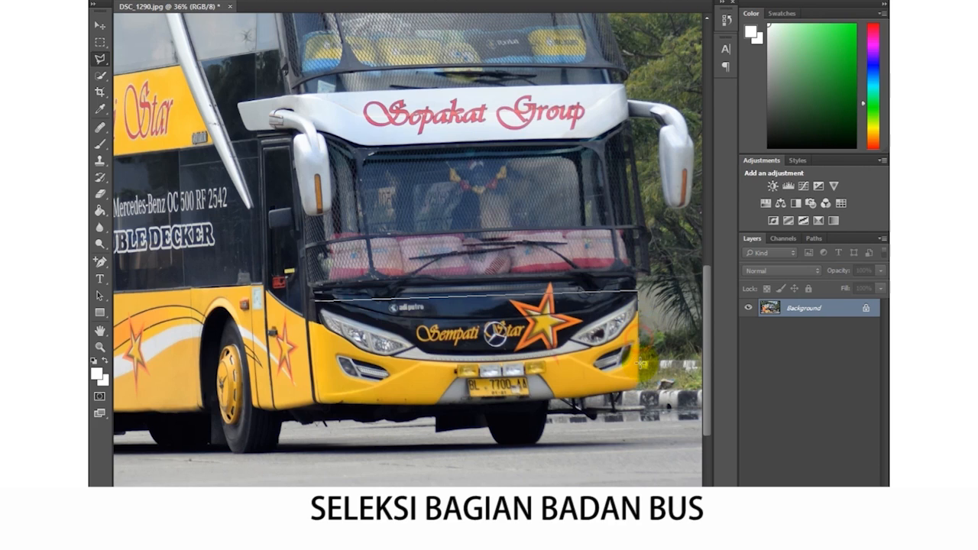
click(638, 388)
click(546, 397)
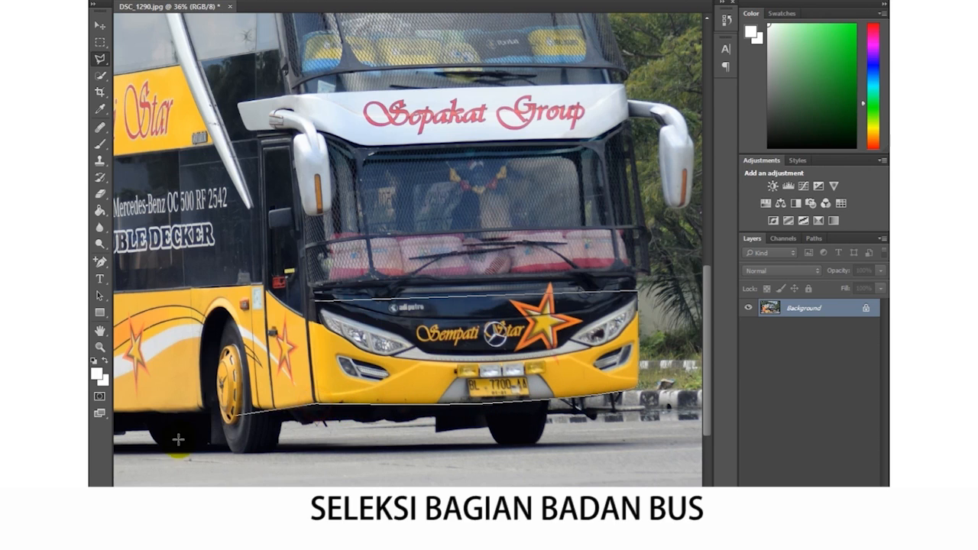
Continue the lasso outline around the front wheel arch and along the body's lower edge to the rear wheels.
scroll(178, 437, left, 5)
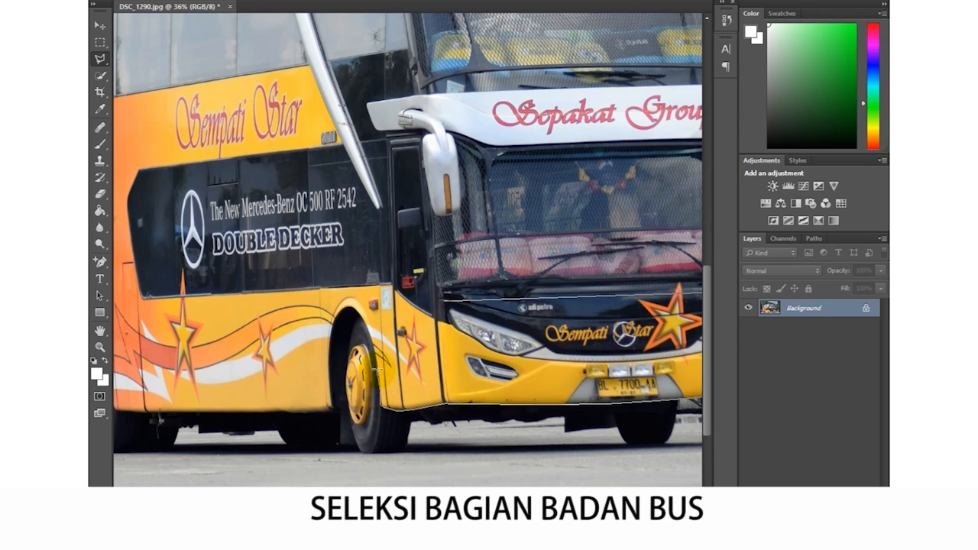
click(367, 330)
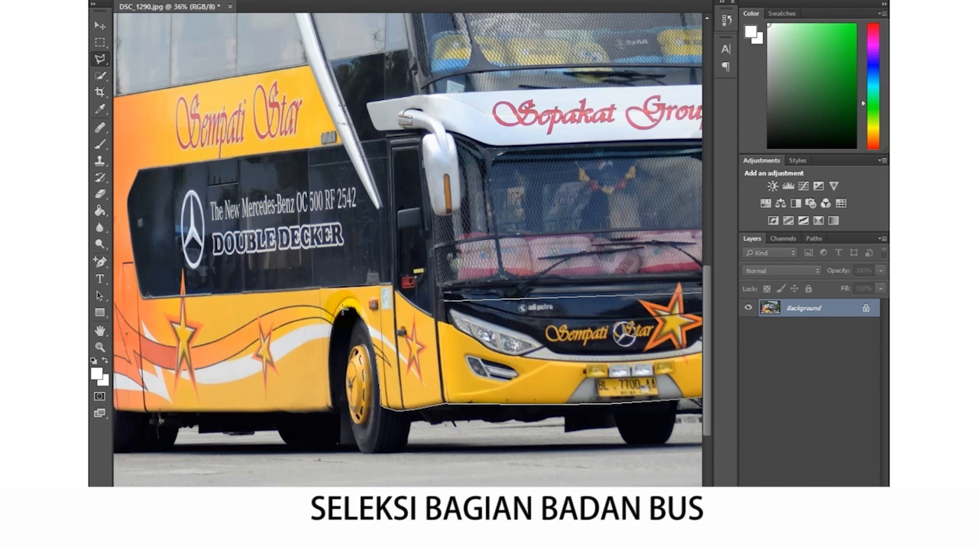
click(328, 396)
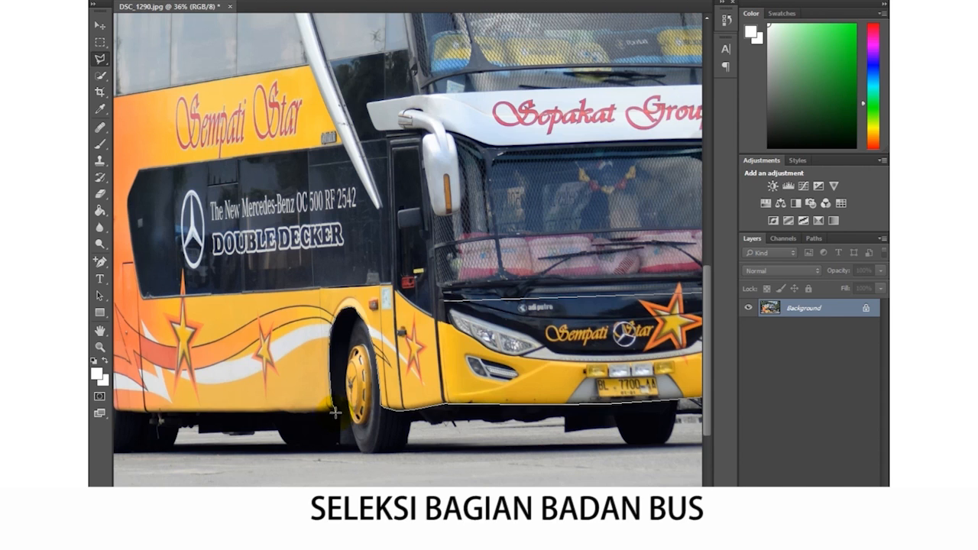
scroll(317, 414, left, 5)
click(471, 415)
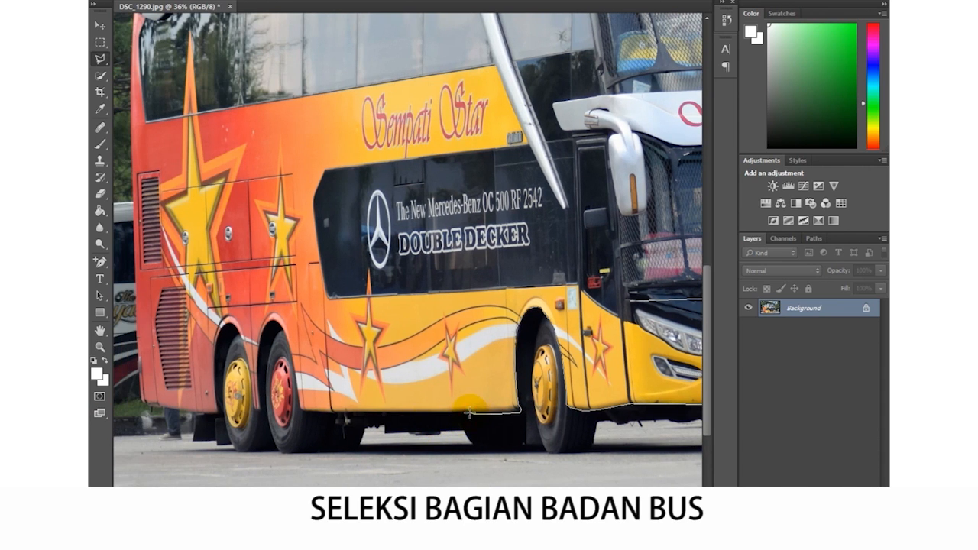
click(328, 415)
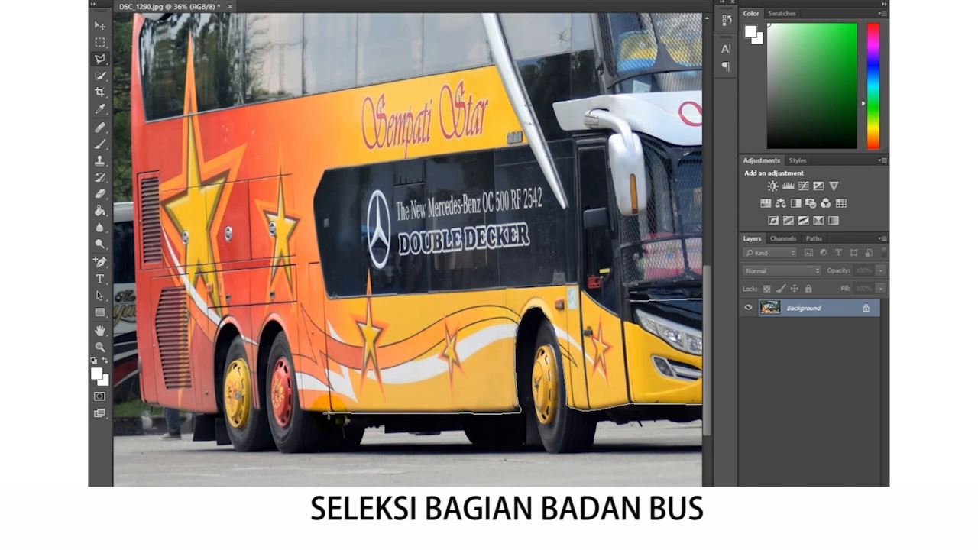
click(299, 411)
Trace the lasso outline around the arch of the red-rimmed rear wheel, down to the gap between the two rear wheels.
click(296, 386)
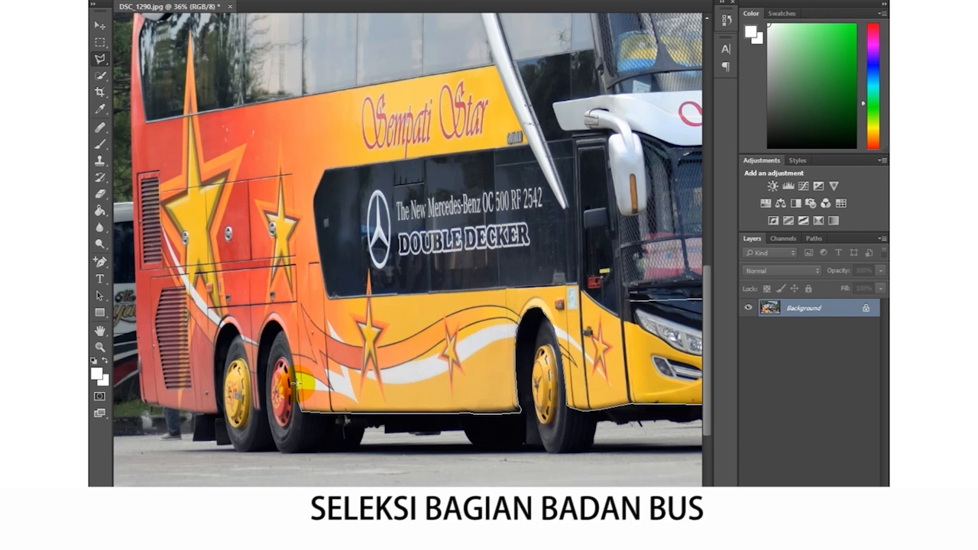
click(292, 359)
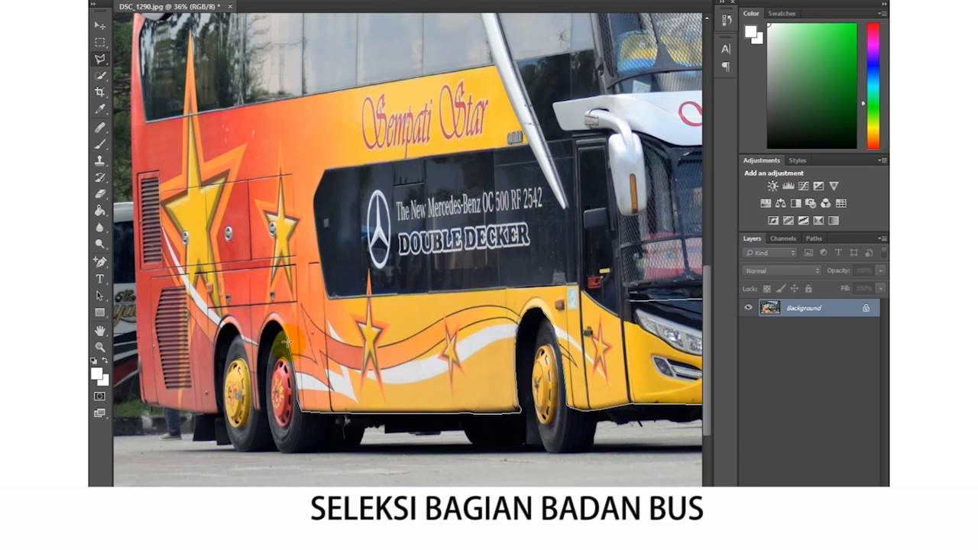
click(283, 331)
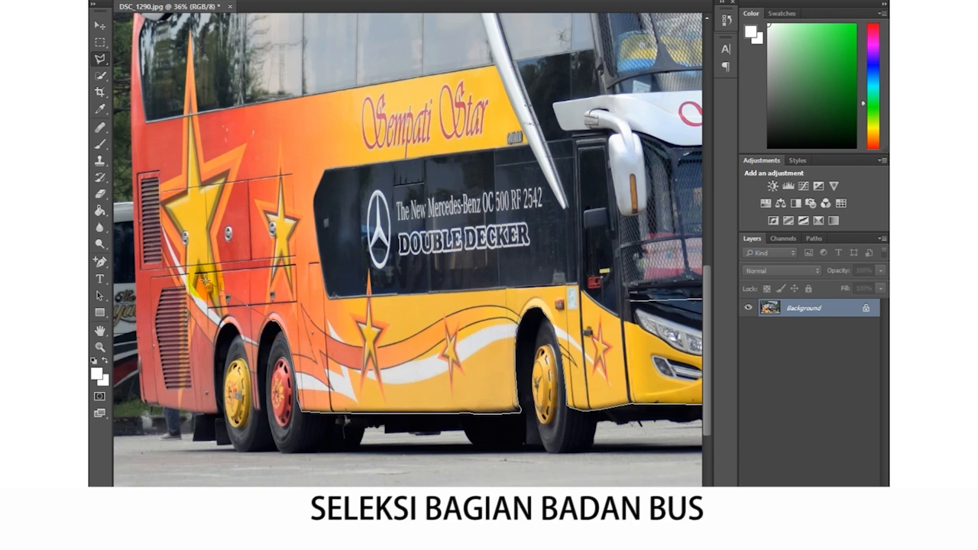
drag(279, 325, 470, 327)
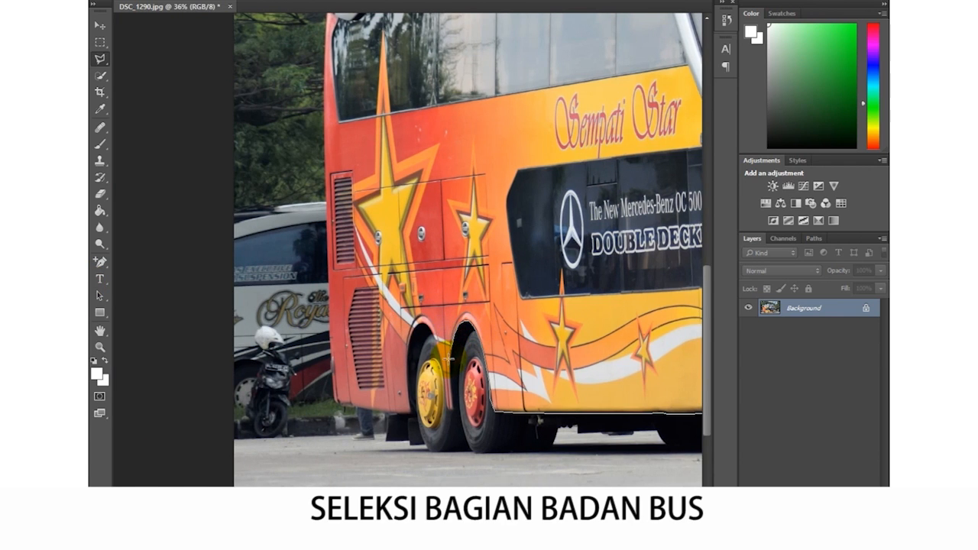
click(452, 399)
click(456, 416)
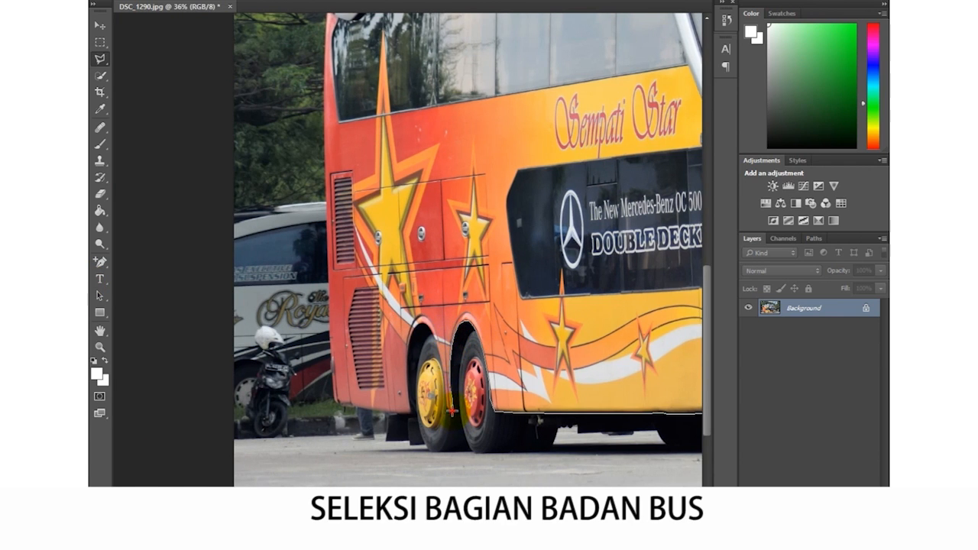
Trace the lasso outline over the arch of the rearmost yellow-rimmed wheel and down to the body's lower edge.
click(444, 384)
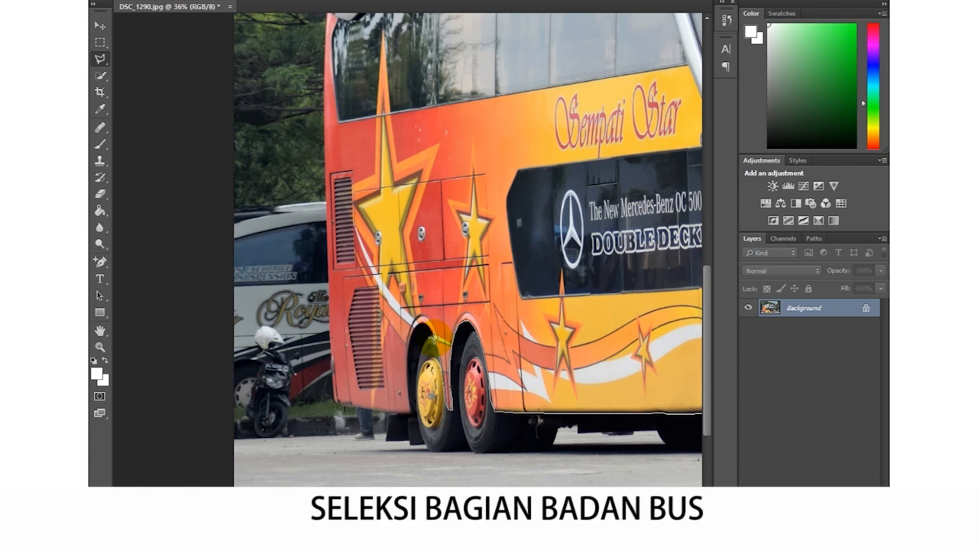
click(430, 330)
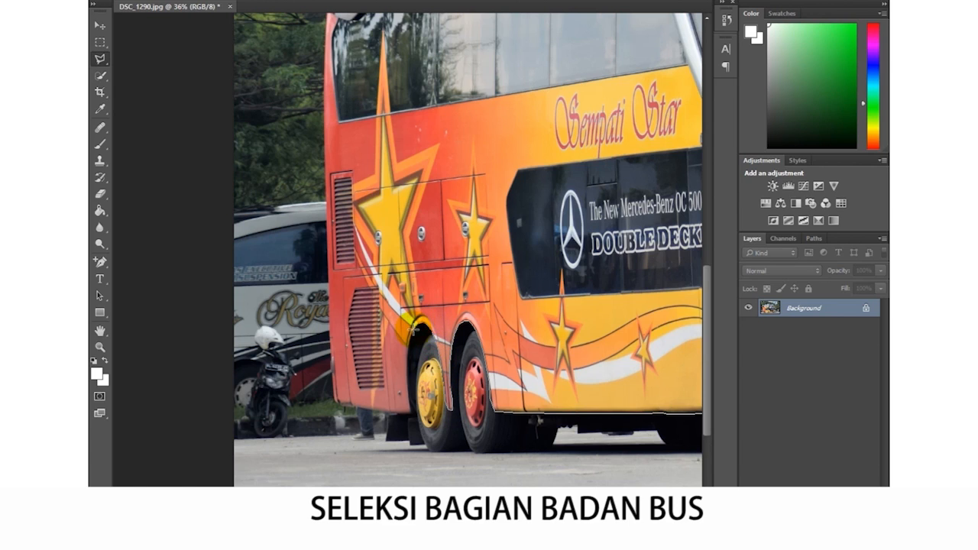
click(408, 352)
click(406, 397)
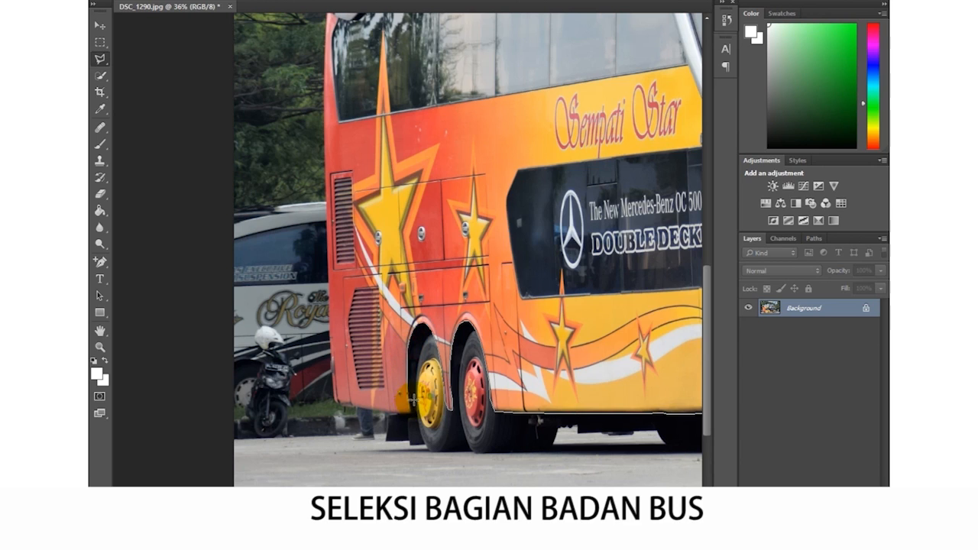
click(408, 406)
click(394, 408)
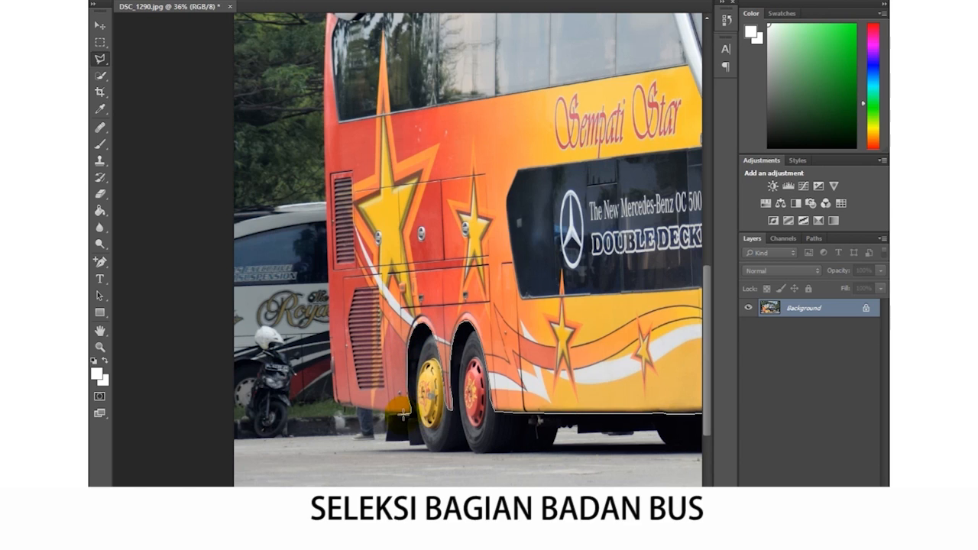
Carry the outline around the bus's rear lower corner and straight across the side to close the lower-body selection.
click(330, 407)
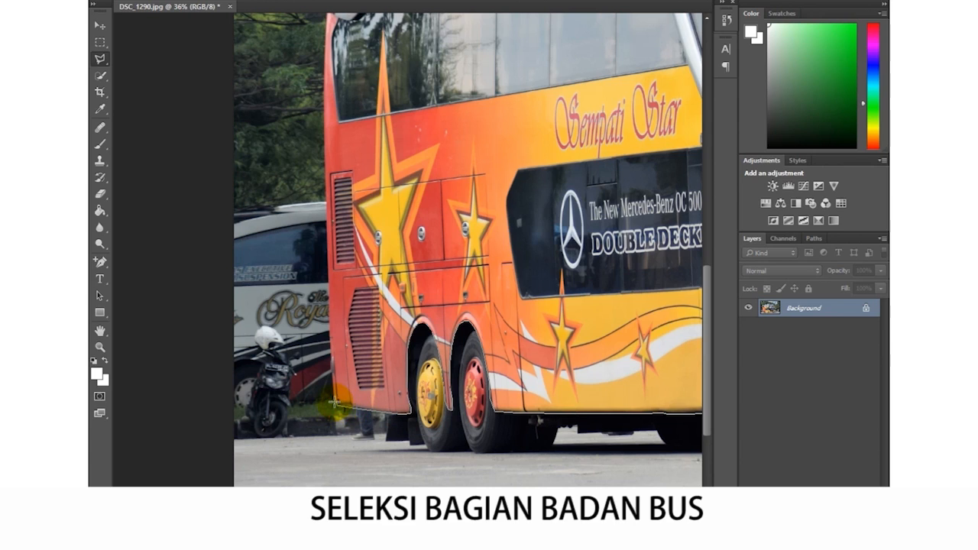
click(333, 370)
click(330, 323)
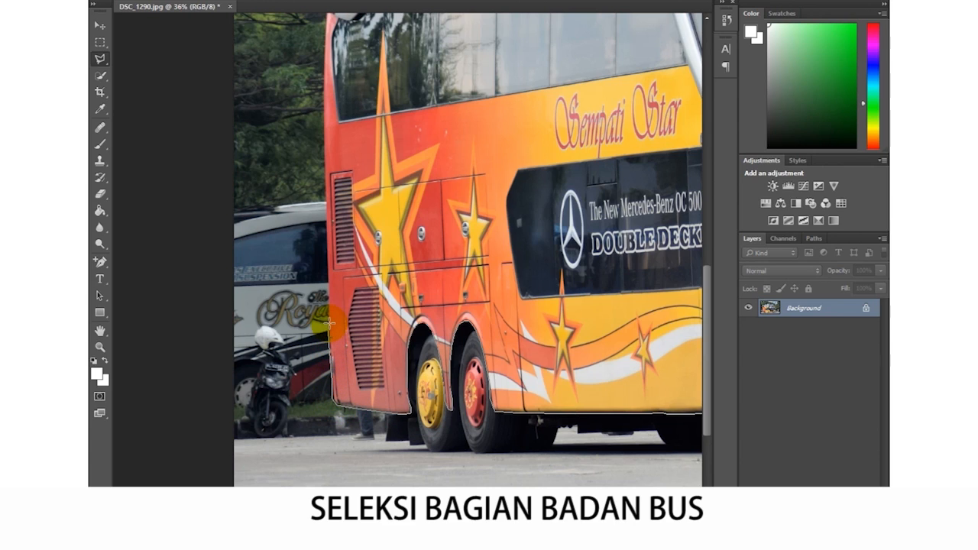
click(618, 306)
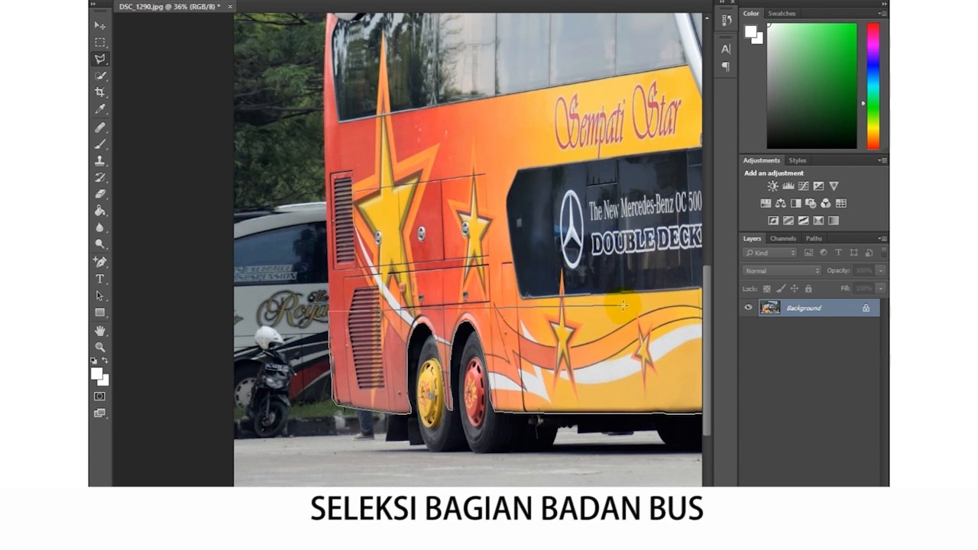
scroll(686, 306, right, 5)
click(487, 304)
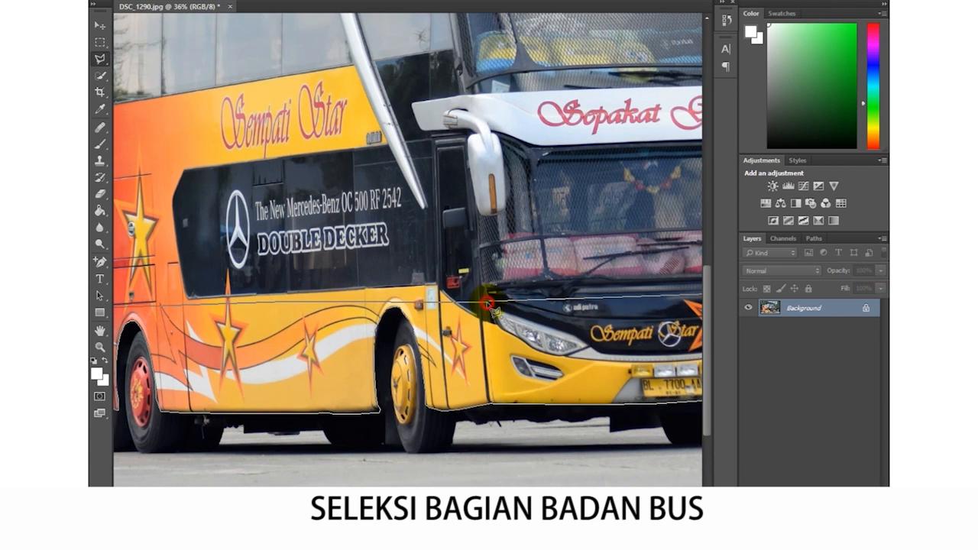
Feather the lower-body selection with a radius of 7 pixels.
scroll(533, 360, down, 3)
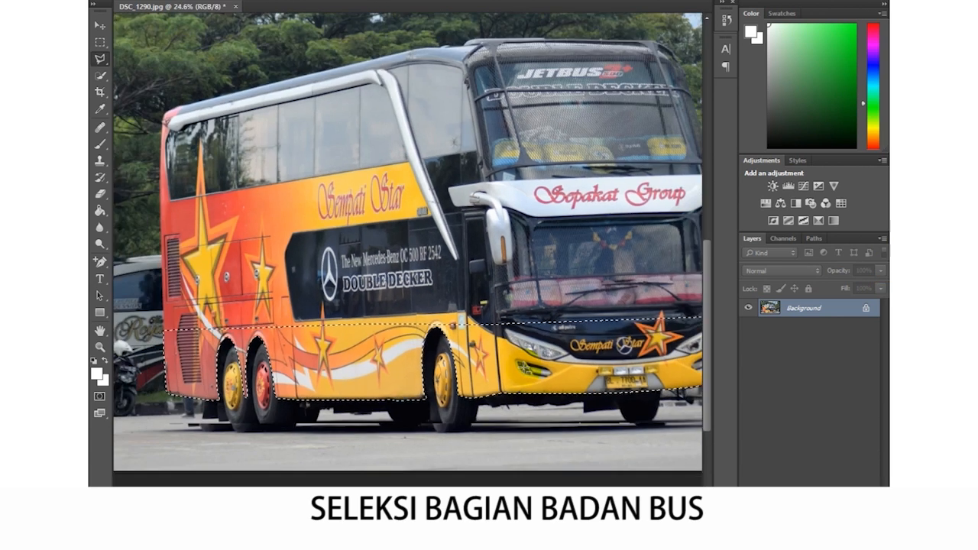
scroll(531, 405, down, 2)
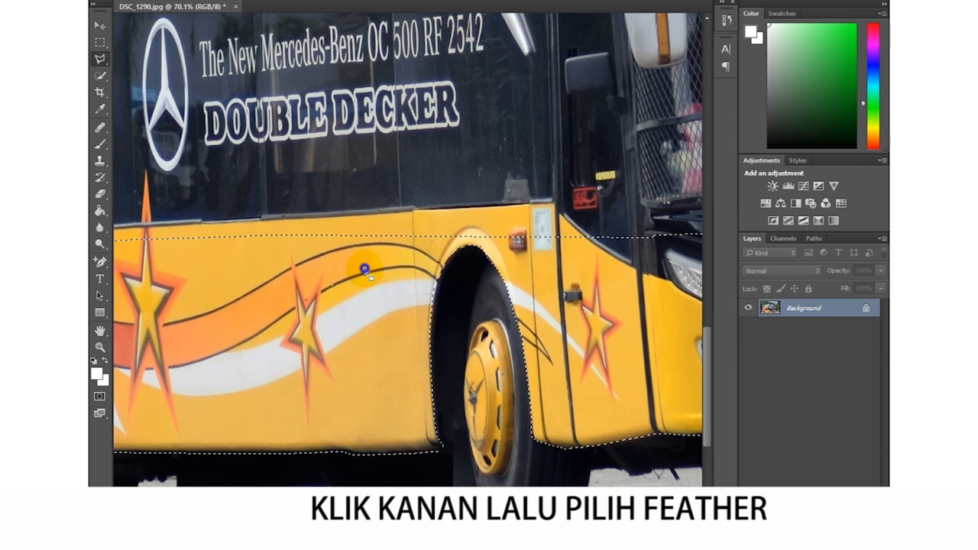
right_click(365, 274)
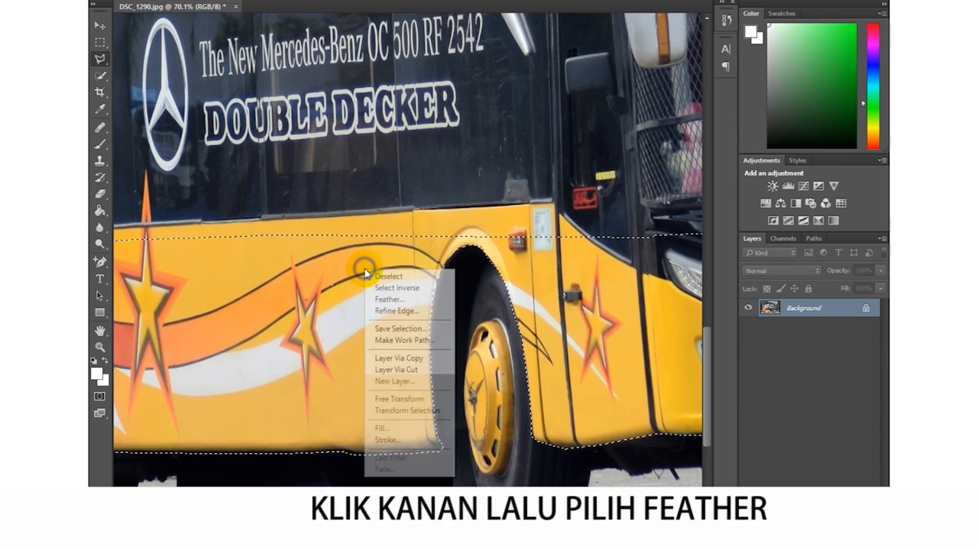
click(385, 299)
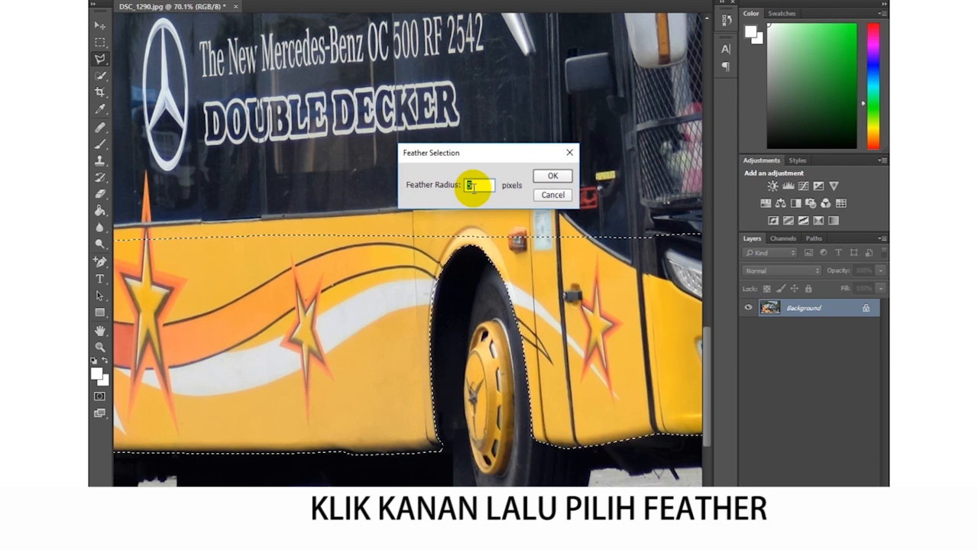
text(7)
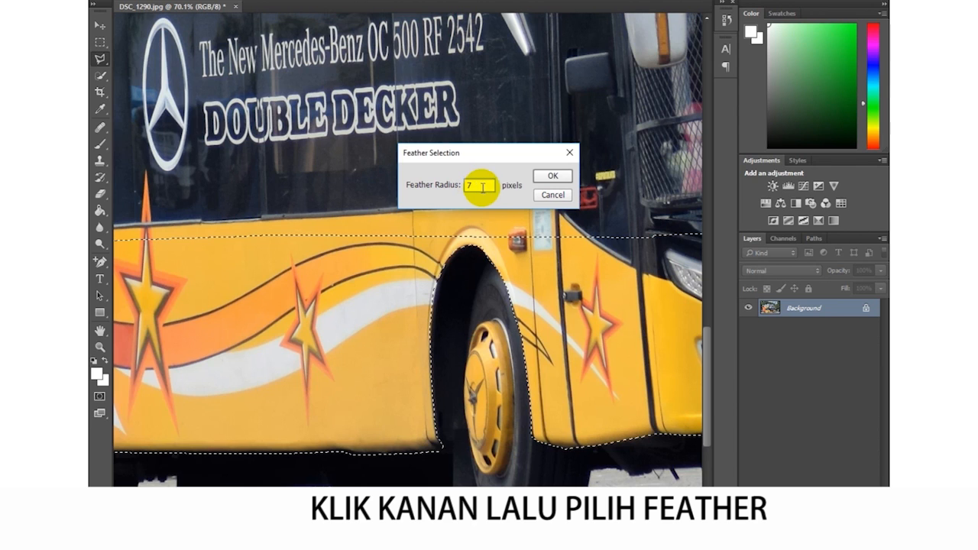
click(553, 176)
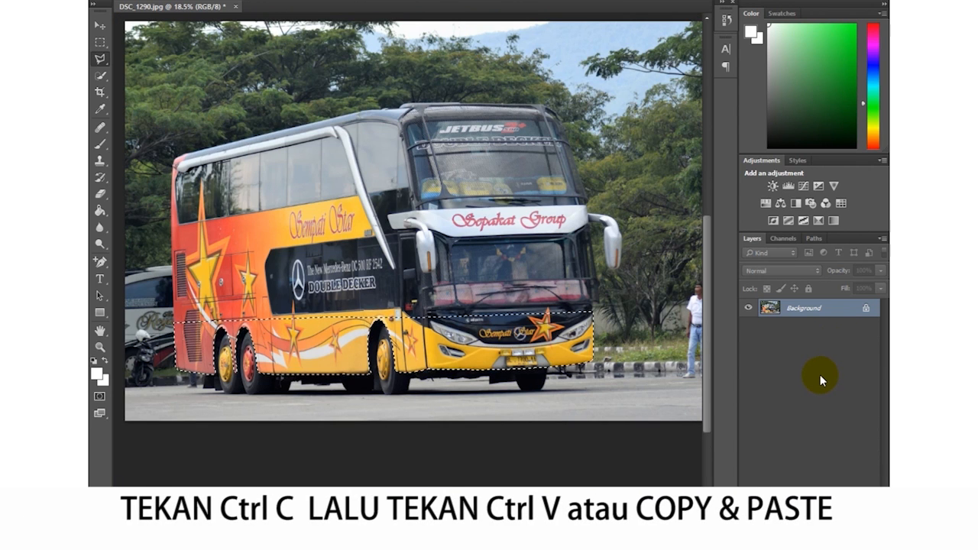
Copy the selected lower body onto a new layer and stretch it slightly downward with Free Transform, keeping its upper edge in place.
key(ctrl+c)
key(ctrl+v)
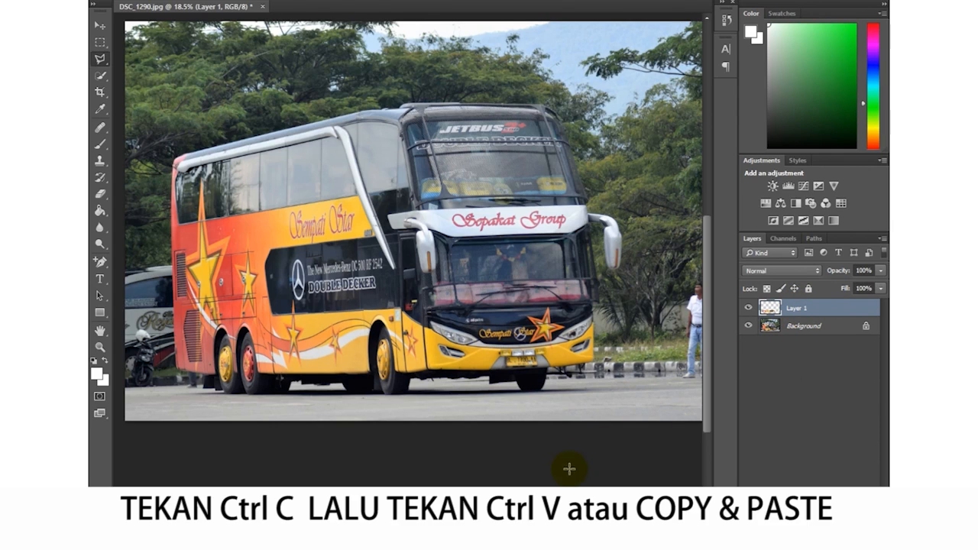
key(v)
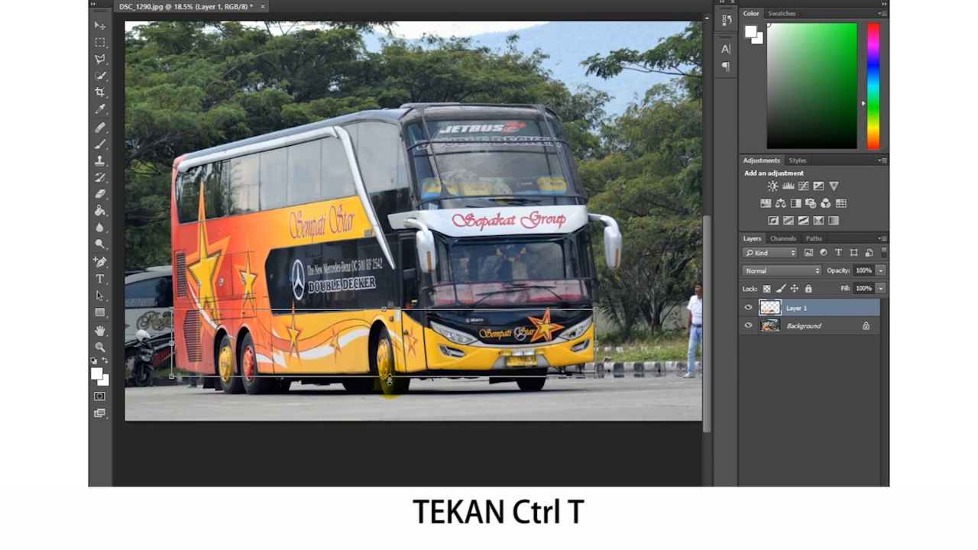
drag(387, 377, 388, 394)
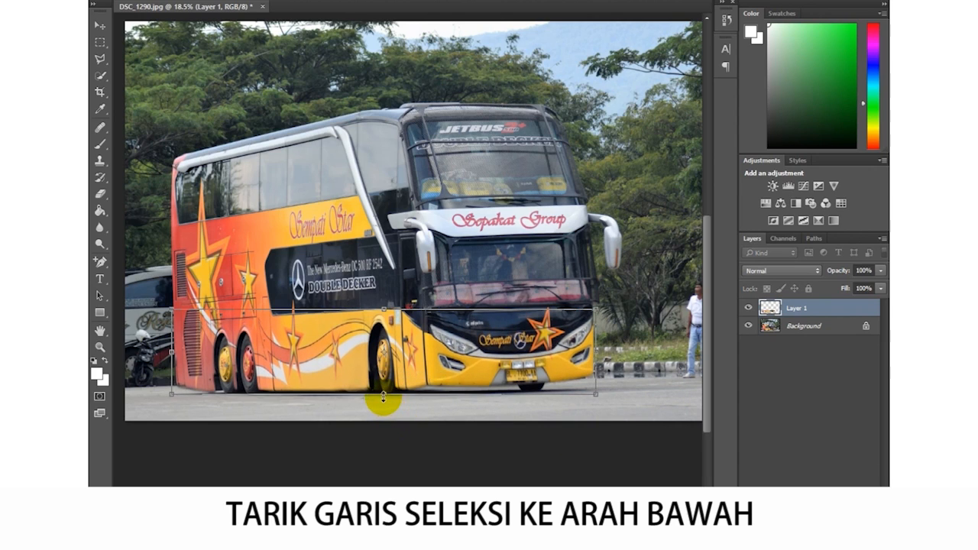
drag(382, 395, 403, 419)
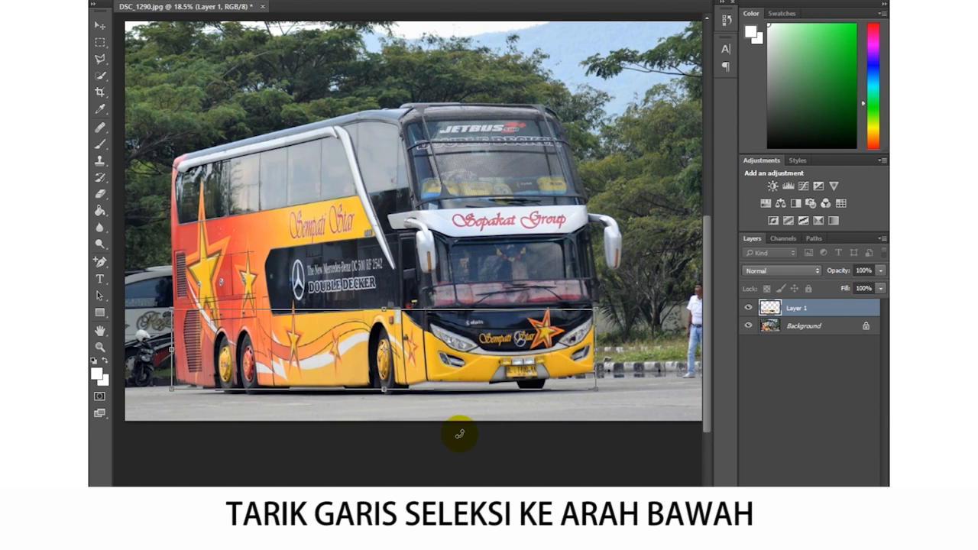
key(l)
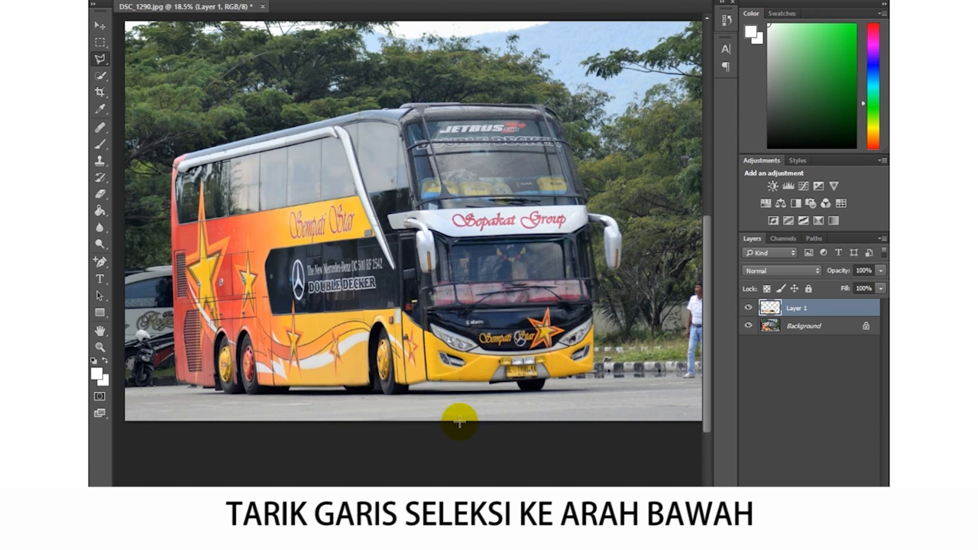
Inspect the lowered body edge up close around the rear wheels, along the side and at the front wheel, and view the whole bus.
scroll(478, 350, up, 5)
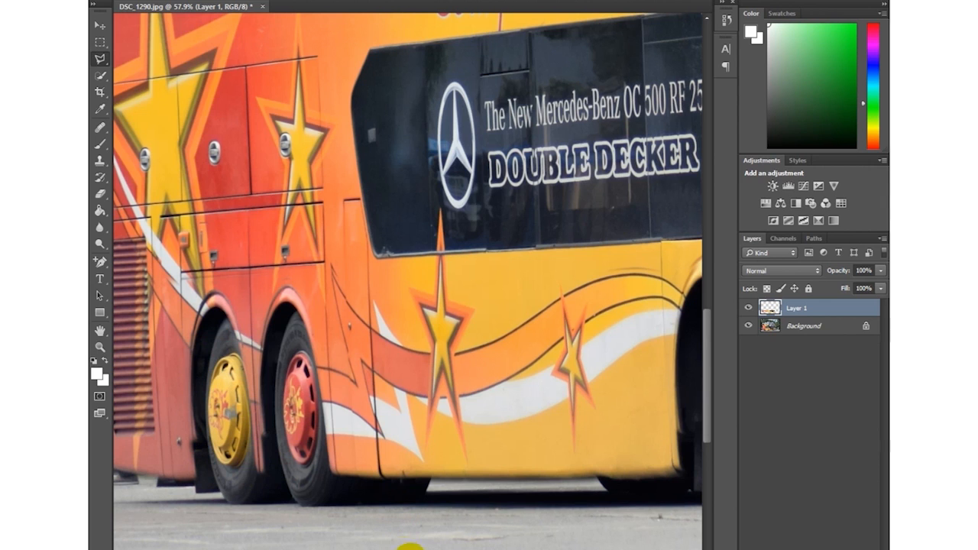
scroll(405, 458, left, 5)
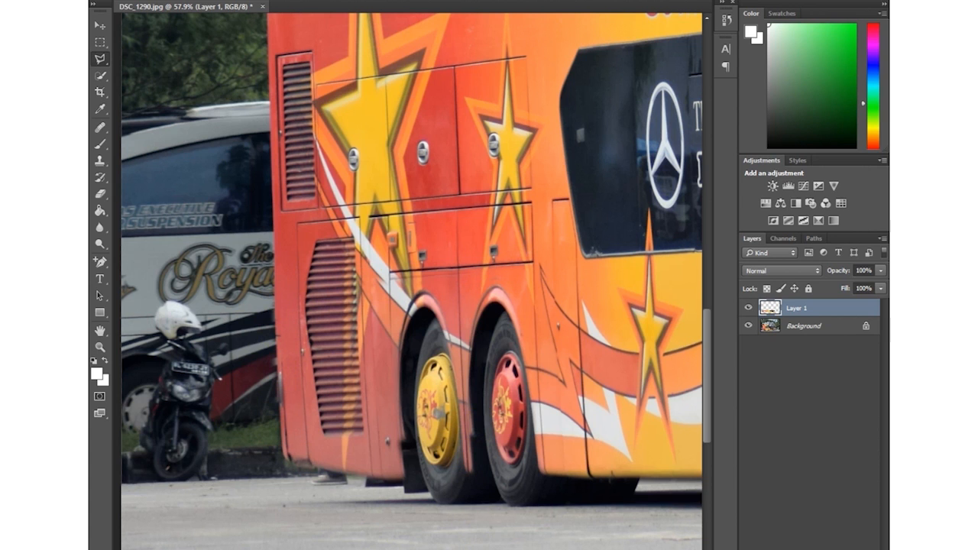
scroll(348, 296, right, 11)
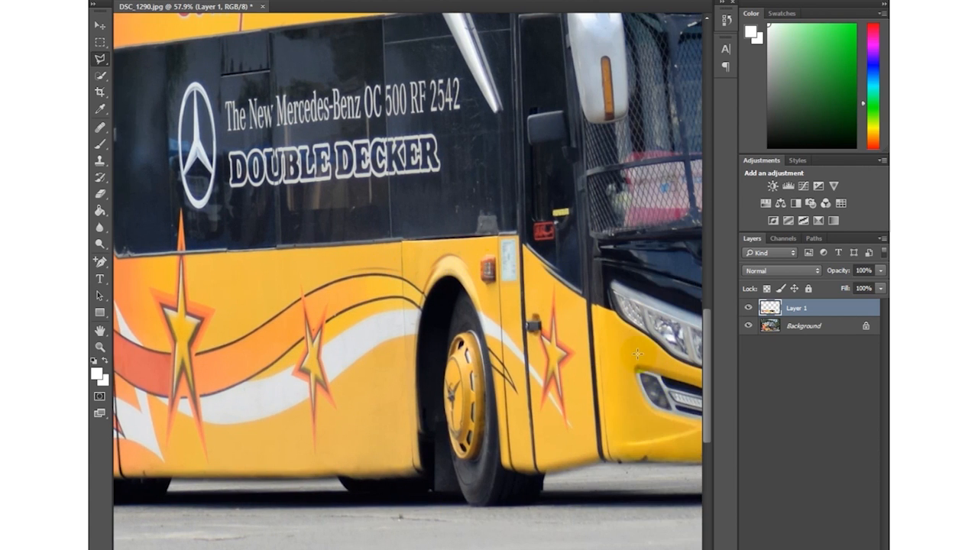
key(ctrl+0)
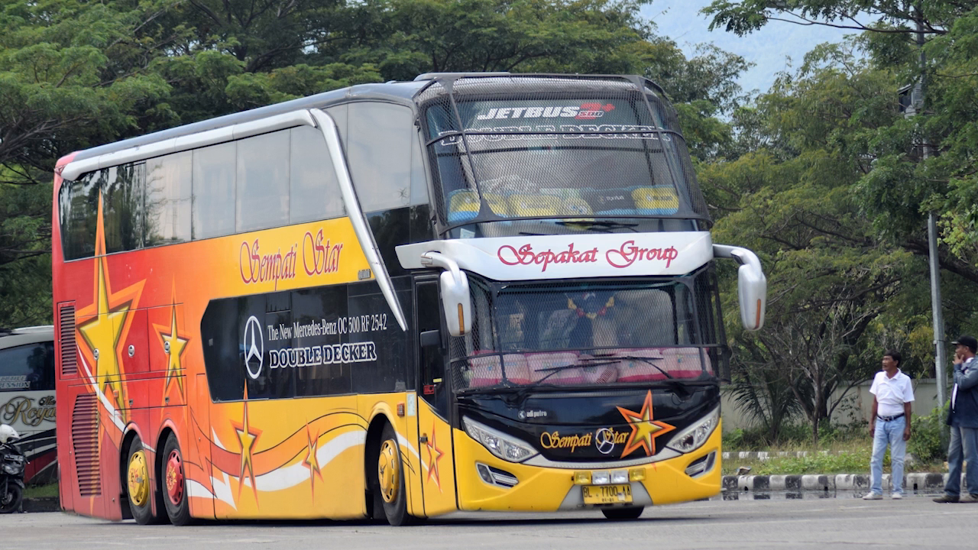